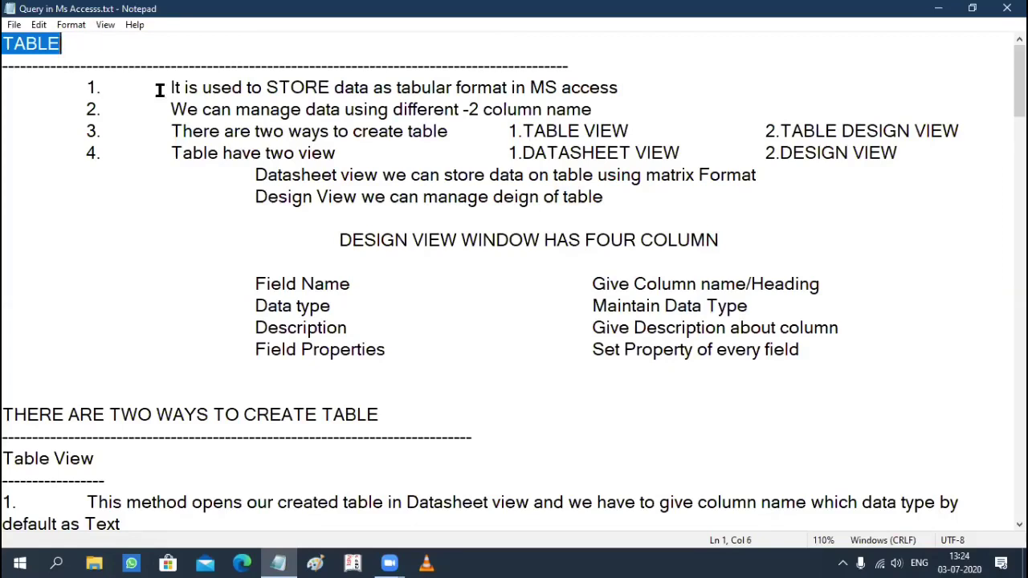
Review the notes on what a table stores and manages, and the two ways to create one, highlighting each point.
left_click_drag(159, 90, 623, 83)
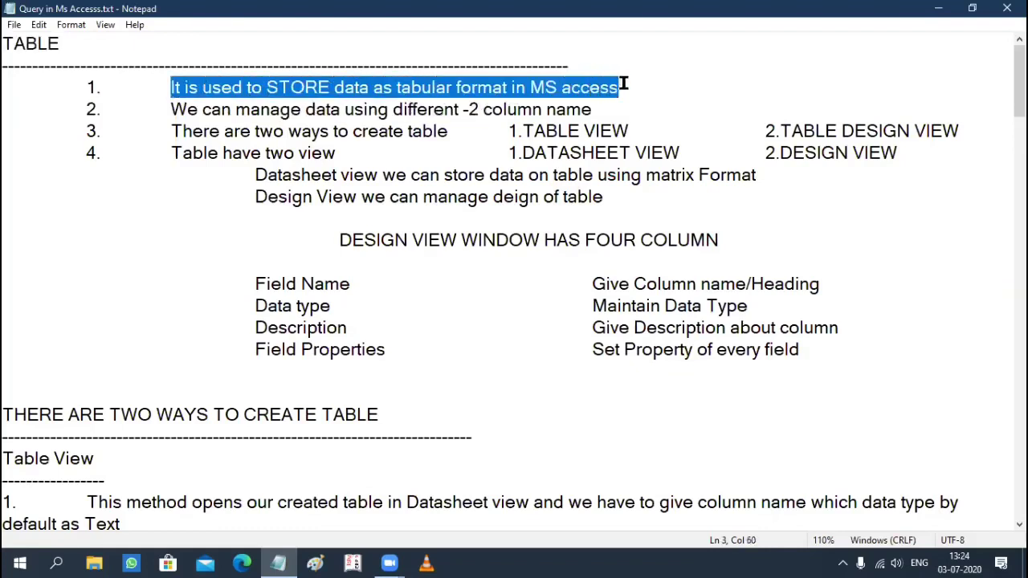
left_click(612, 114)
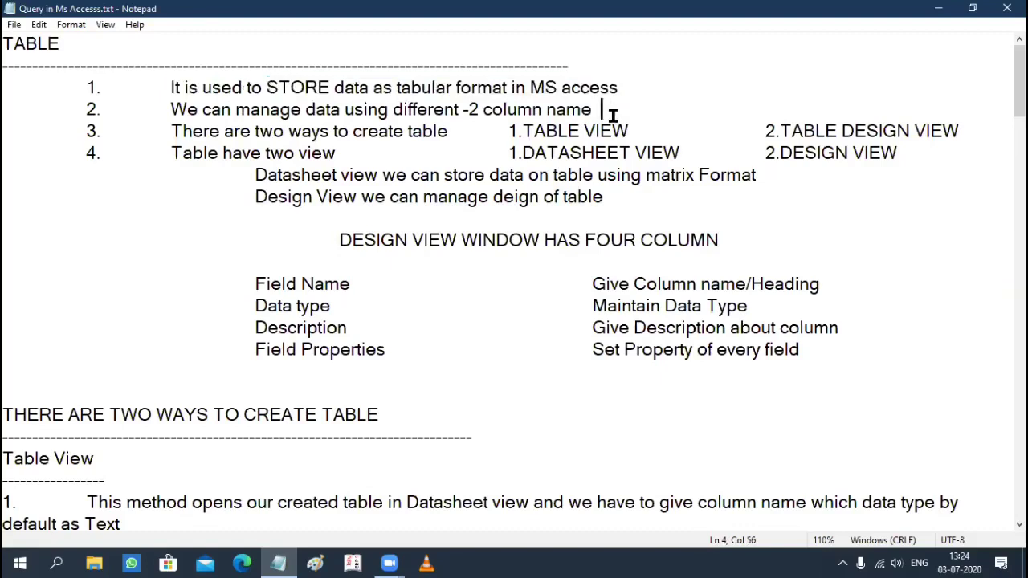
left_click_drag(76, 43, 11, 37)
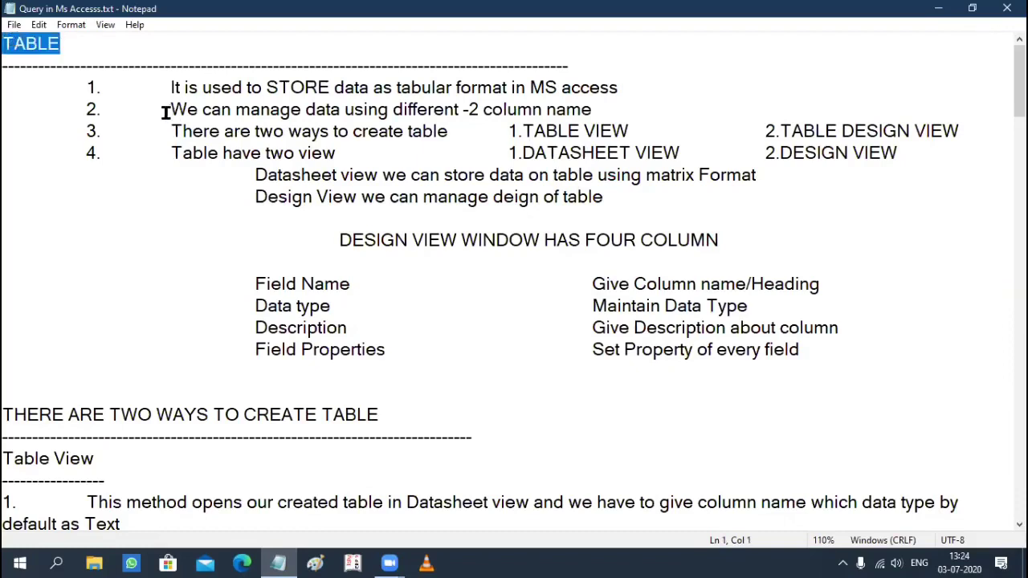
left_click_drag(169, 110, 615, 114)
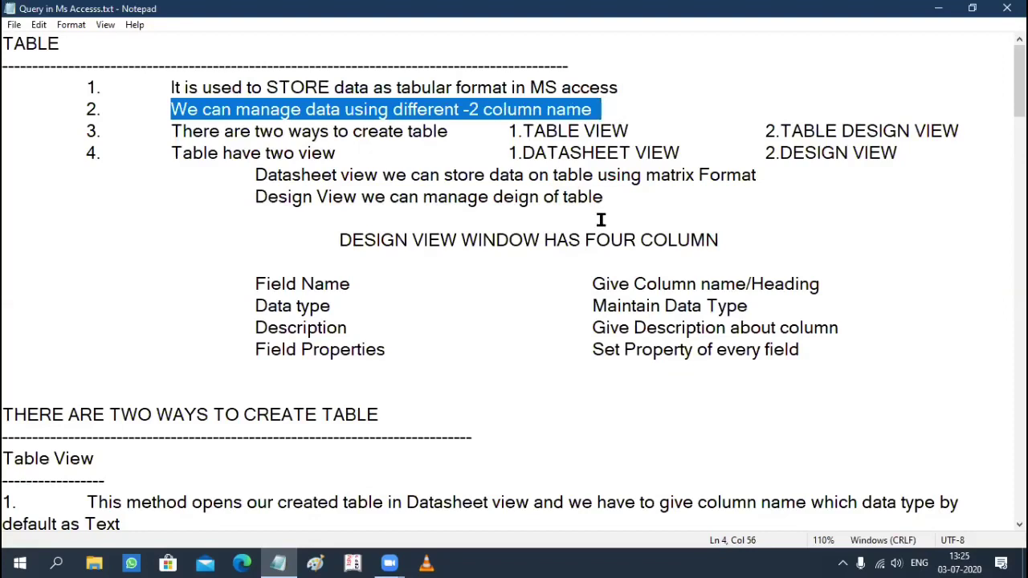
left_click(408, 174)
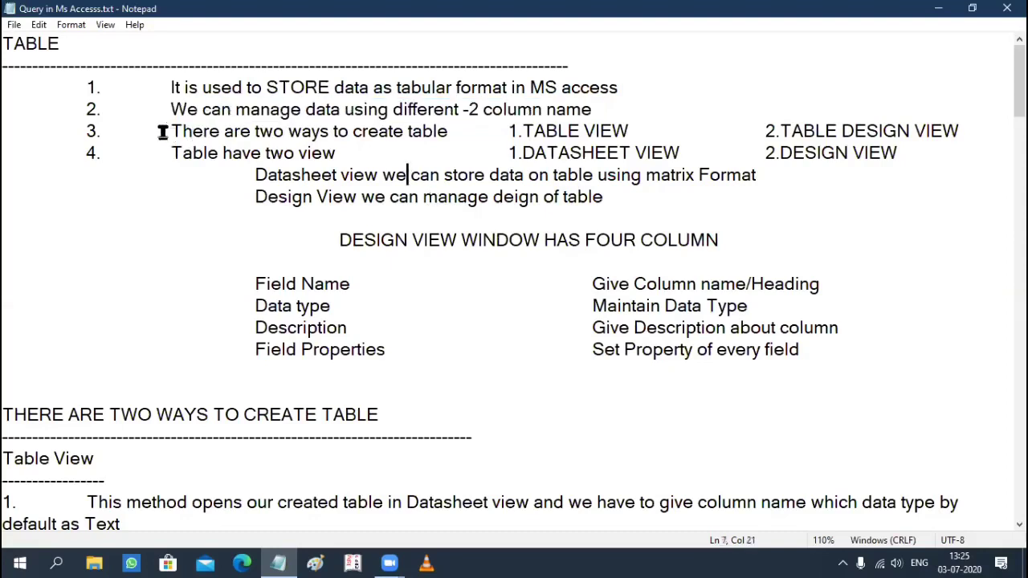
left_click_drag(162, 131, 641, 132)
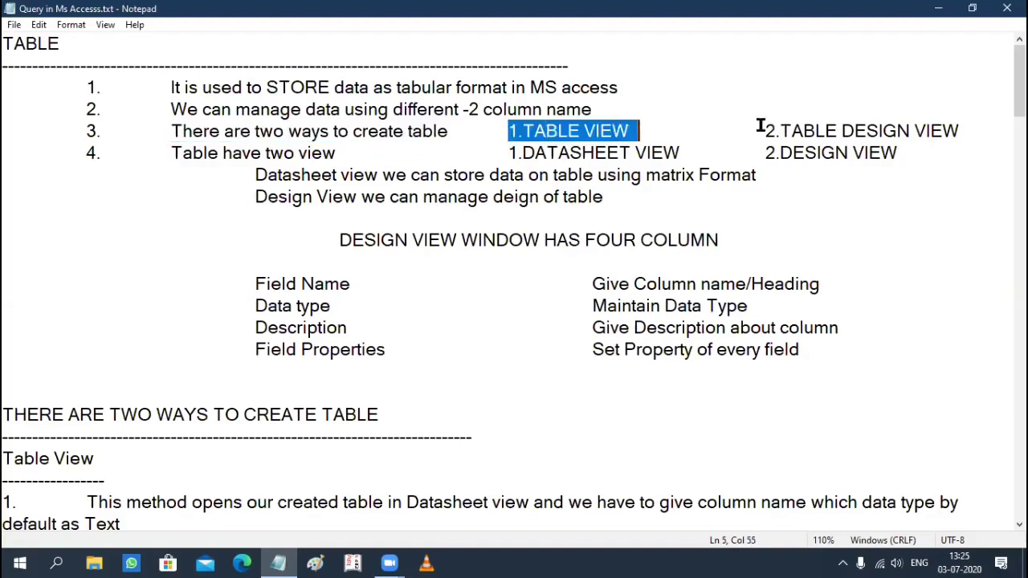
left_click_drag(759, 126, 975, 122)
left_click(930, 181)
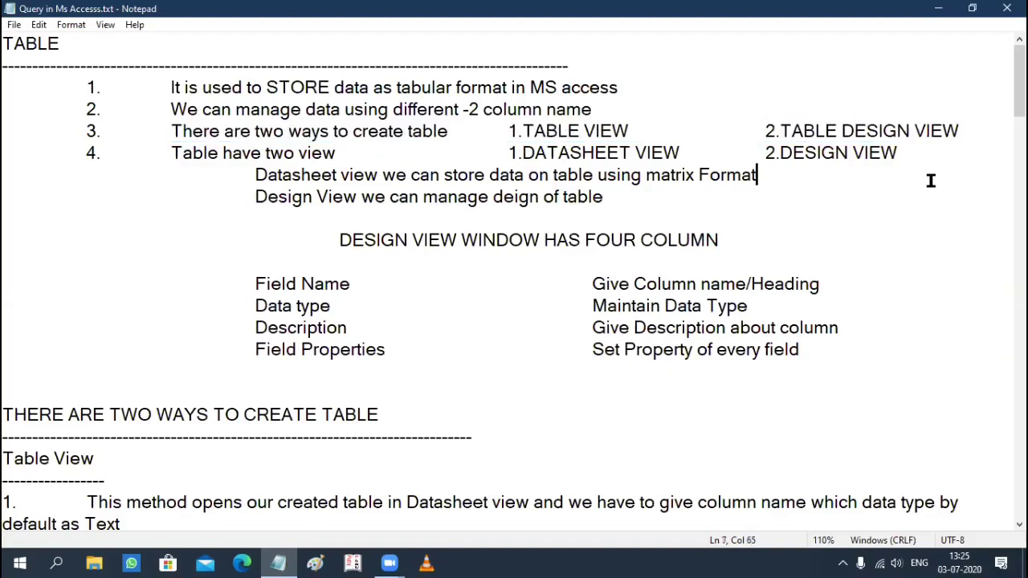
left_click_drag(763, 130, 961, 129)
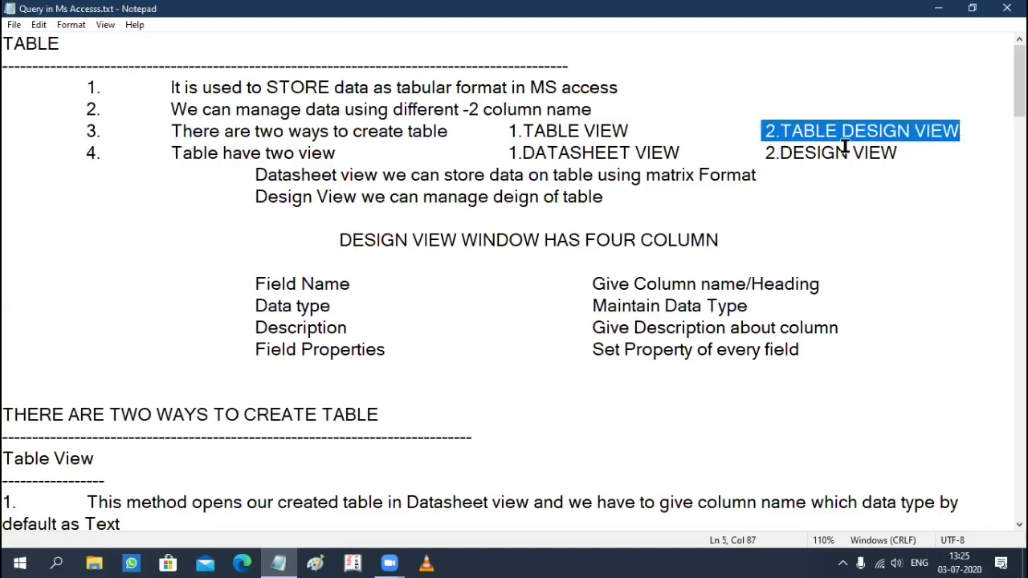
left_click_drag(524, 130, 644, 126)
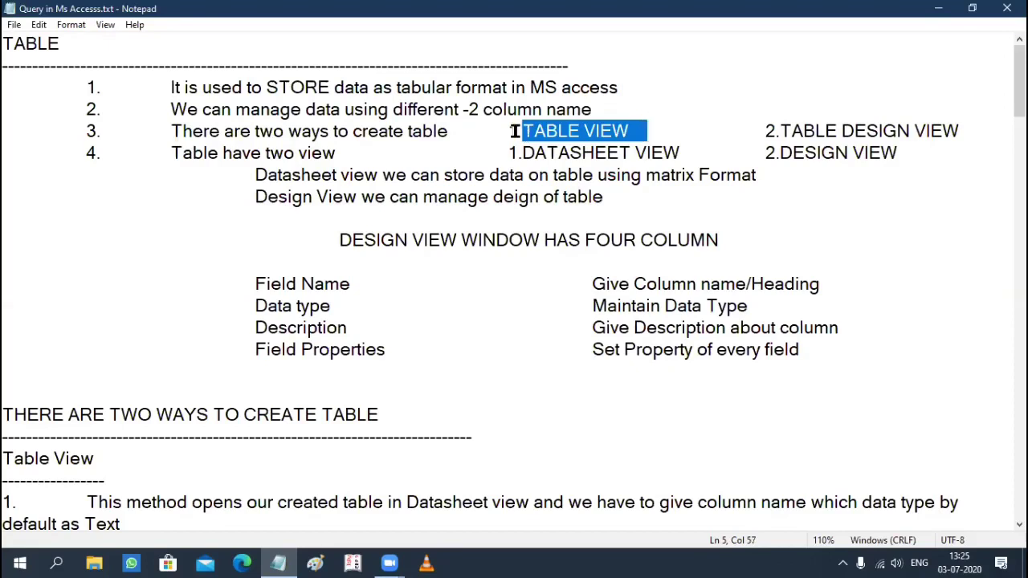
left_click_drag(518, 130, 632, 135)
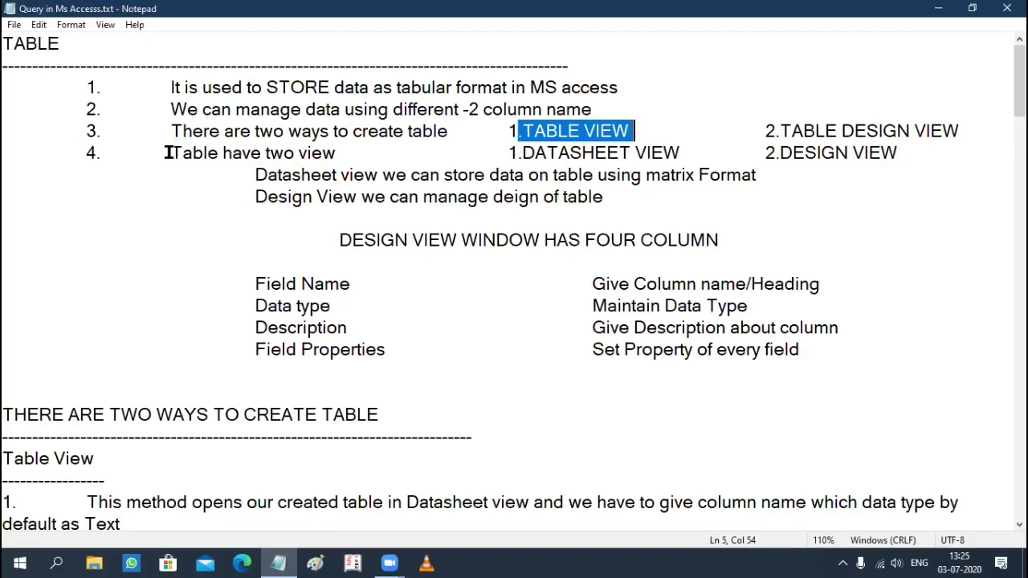
Examine the note on a table's two views, highlighting Datasheet View and Design View.
left_click_drag(171, 153, 912, 156)
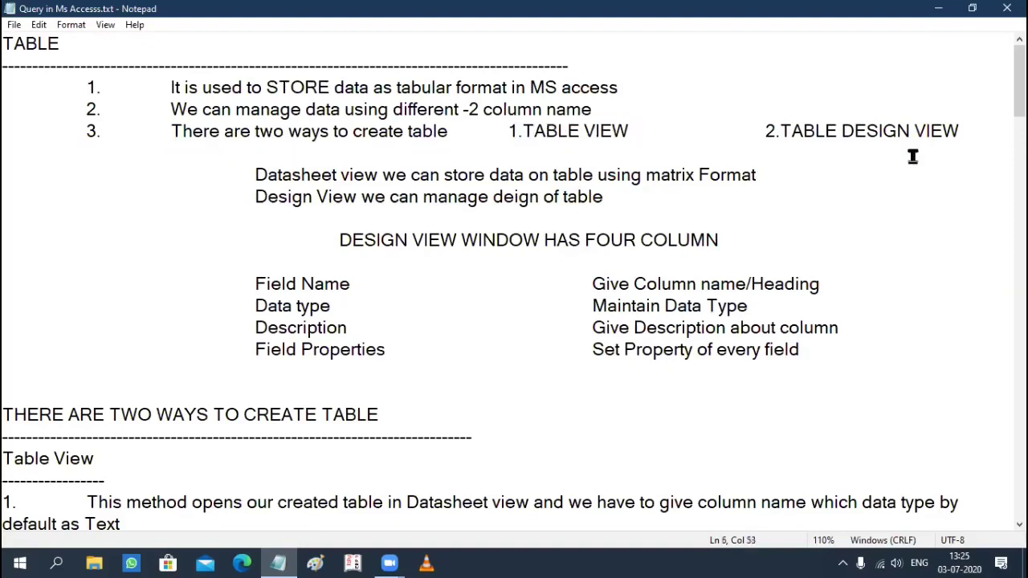
left_click(511, 164)
left_click_drag(511, 154, 682, 153)
left_click(766, 154)
left_click(901, 154, "shift")
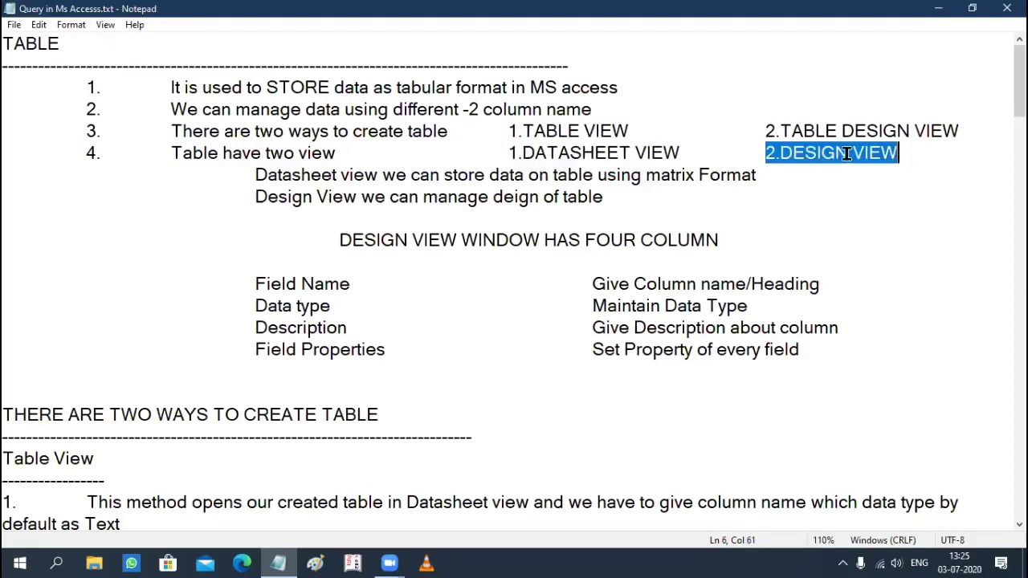
left_click_drag(510, 154, 684, 153)
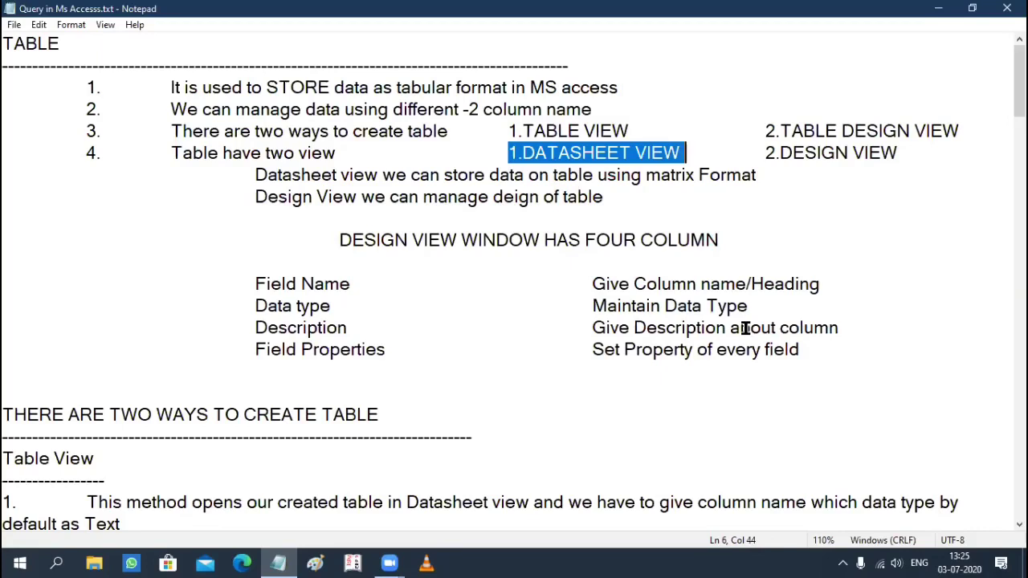
left_click_drag(764, 152, 920, 152)
left_click(892, 187)
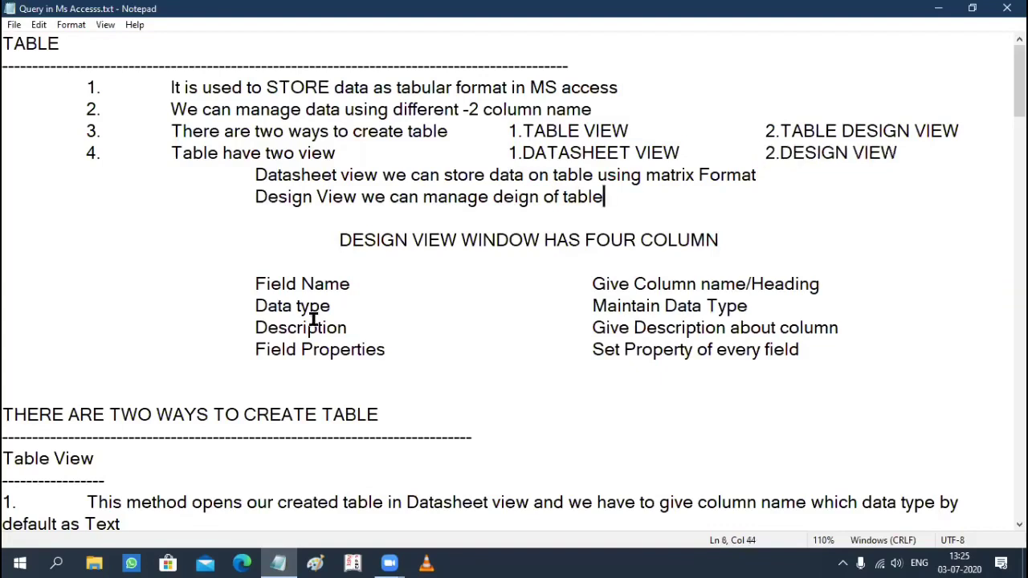
Review the four Design View window columns in the notes, highlighting Field Name, Data type, Description and Field Properties.
left_click(218, 288)
left_click(361, 287, "shift")
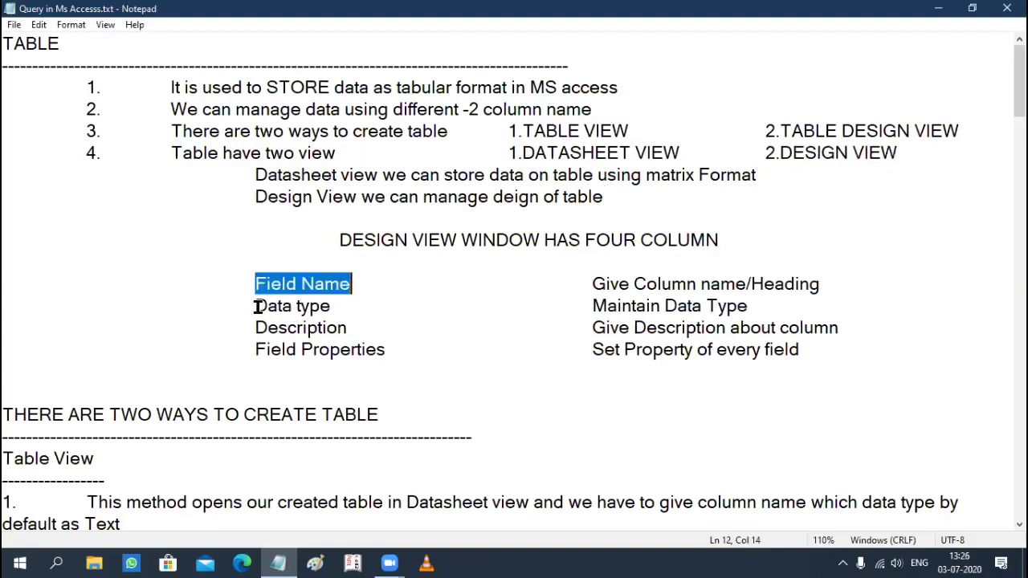
left_click(255, 306)
left_click(330, 306, "shift")
left_click(235, 331)
left_click(406, 329, "shift")
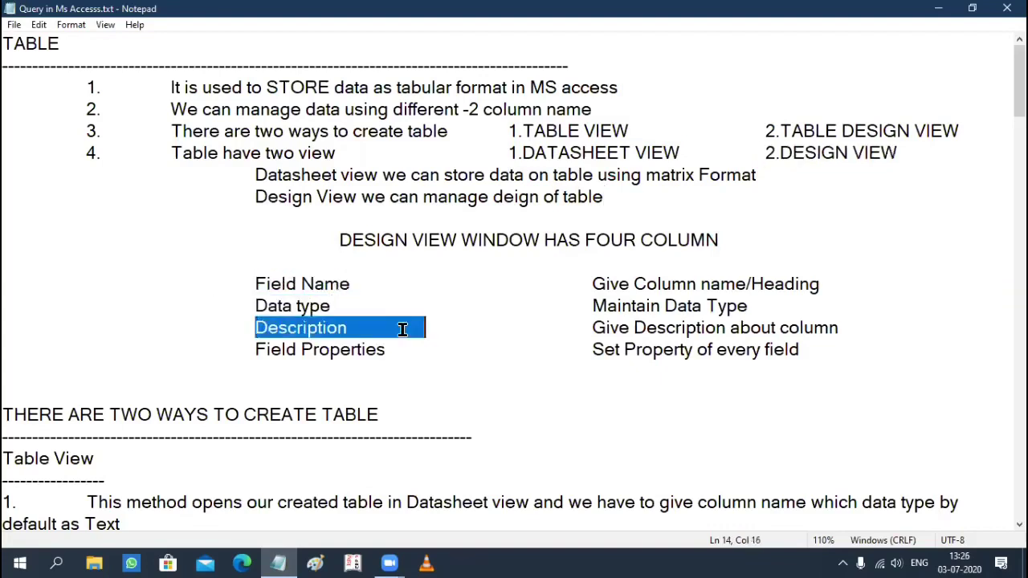
left_click(245, 347)
left_click(389, 345, "shift")
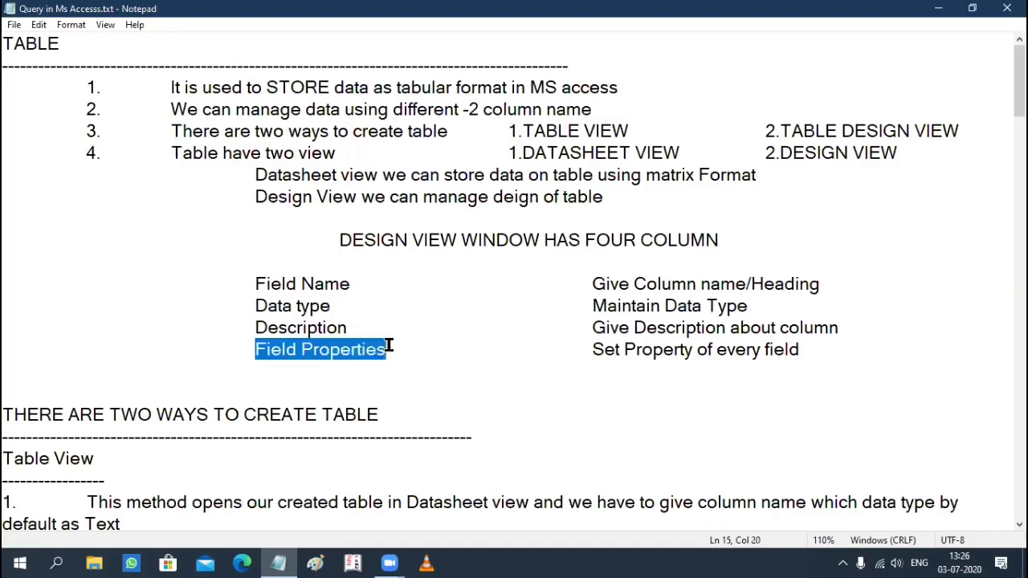
left_click(413, 305)
left_click(255, 305)
left_click(343, 306, "shift")
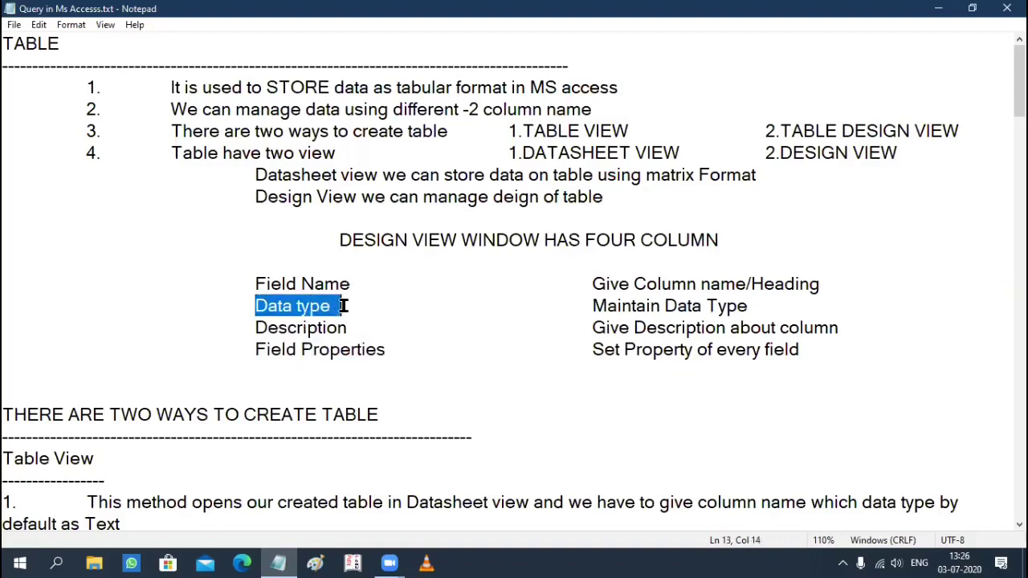
left_click(250, 349)
left_click(418, 351, "shift")
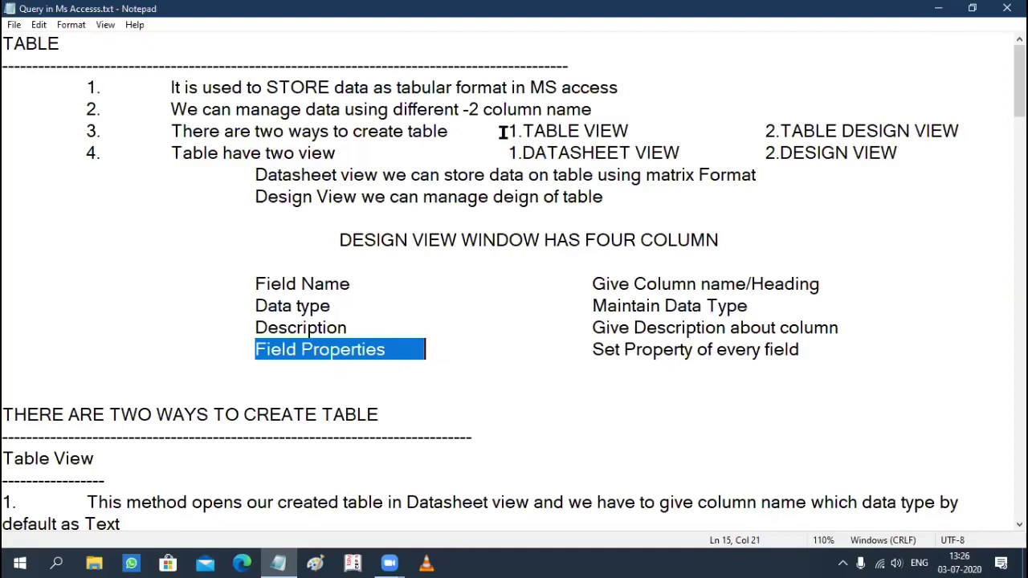
Compare the Table View and Table Design View creation methods in the notes, including their detailed sections further down.
left_click_drag(504, 131, 646, 131)
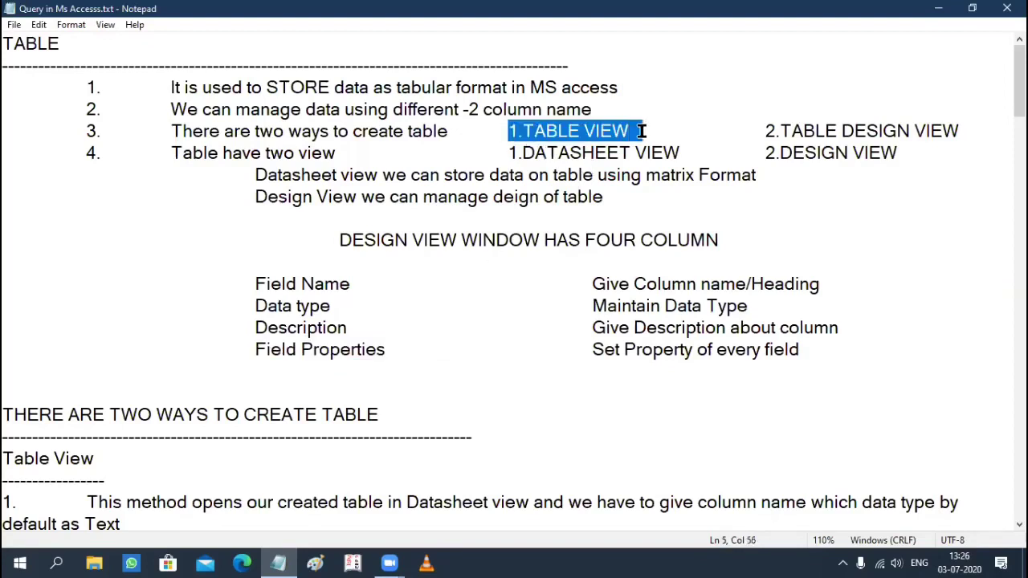
left_click_drag(759, 131, 963, 134)
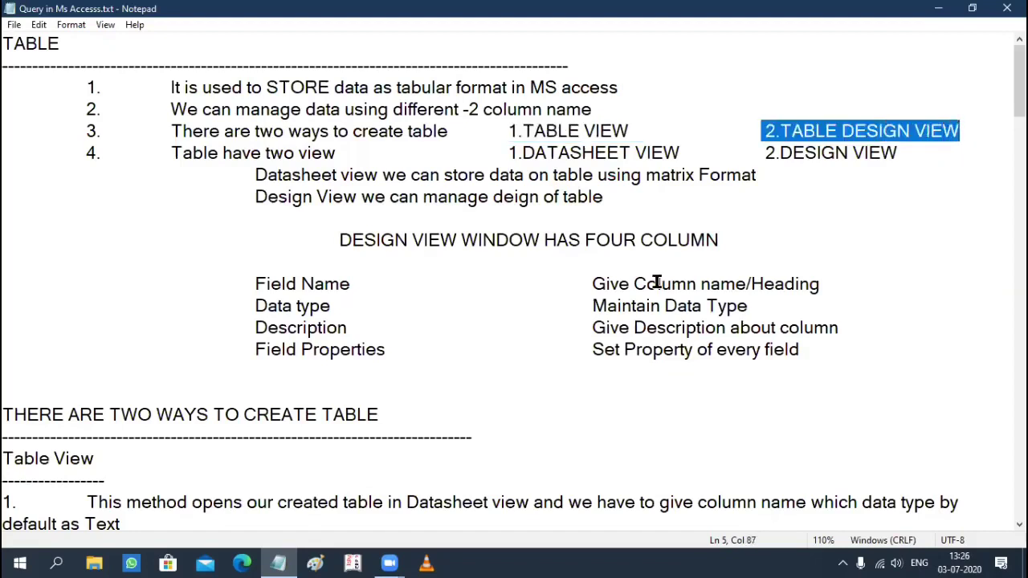
left_click_drag(508, 131, 649, 131)
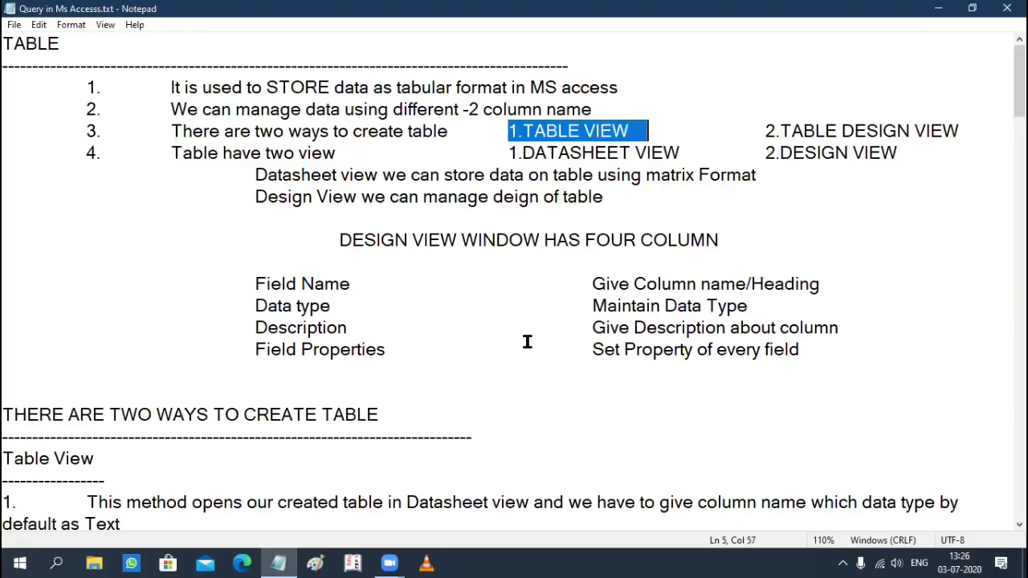
scroll(527, 342, "down", 3)
scroll(527, 342, "down", 2)
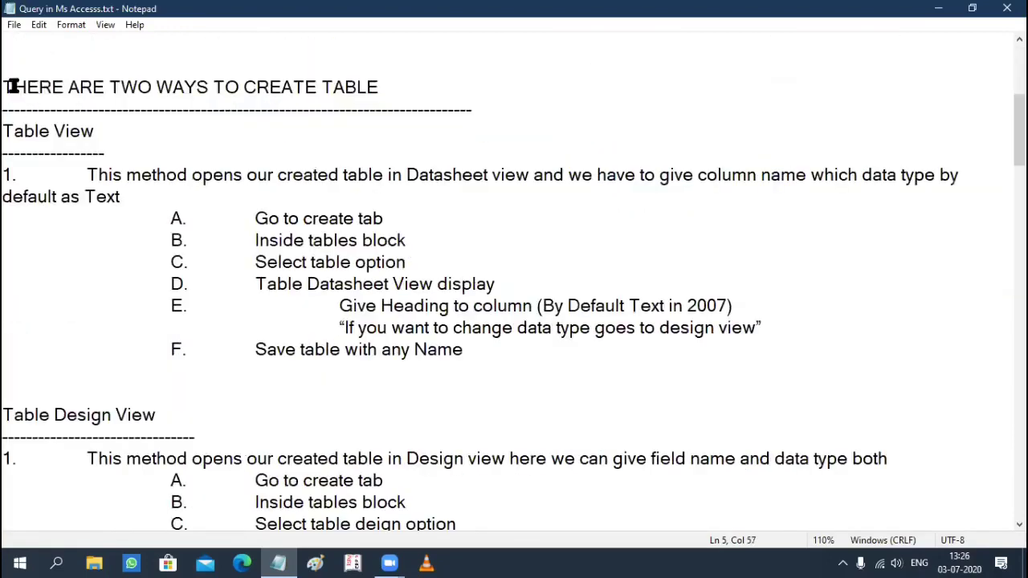
left_click_drag(7, 86, 386, 87)
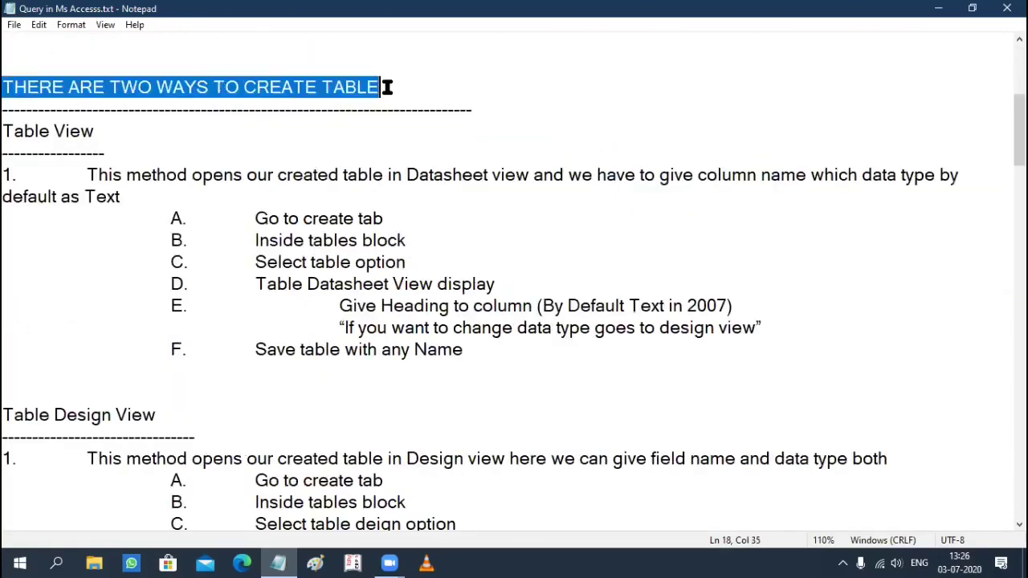
left_click(8, 132)
left_click(114, 129, "shift")
left_click_drag(9, 415, 156, 418)
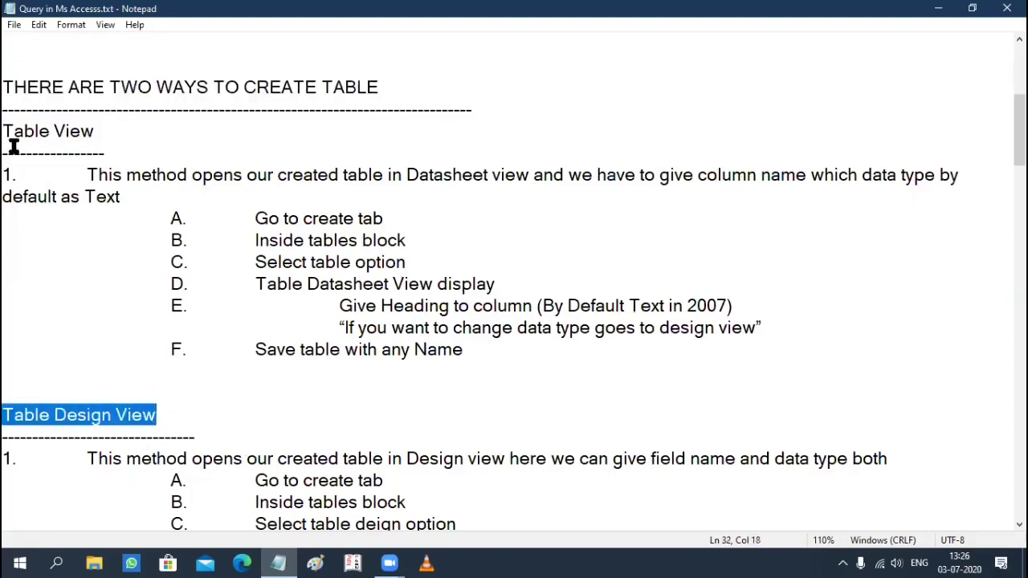
left_click_drag(8, 133, 120, 138)
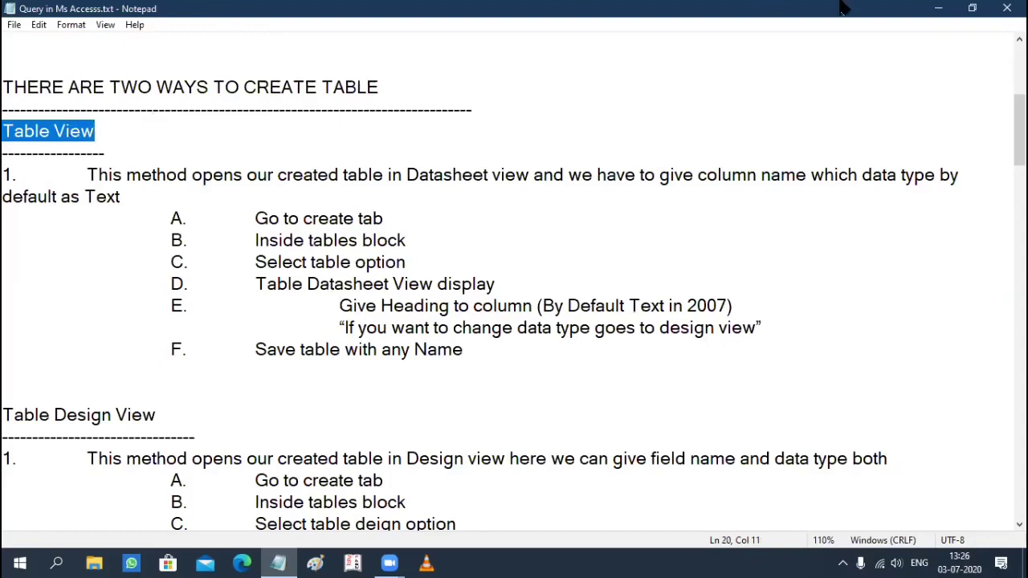
Launch Microsoft Access with msaccess.exe and create a blank desktop database under the suggested file name.
key("super+d")
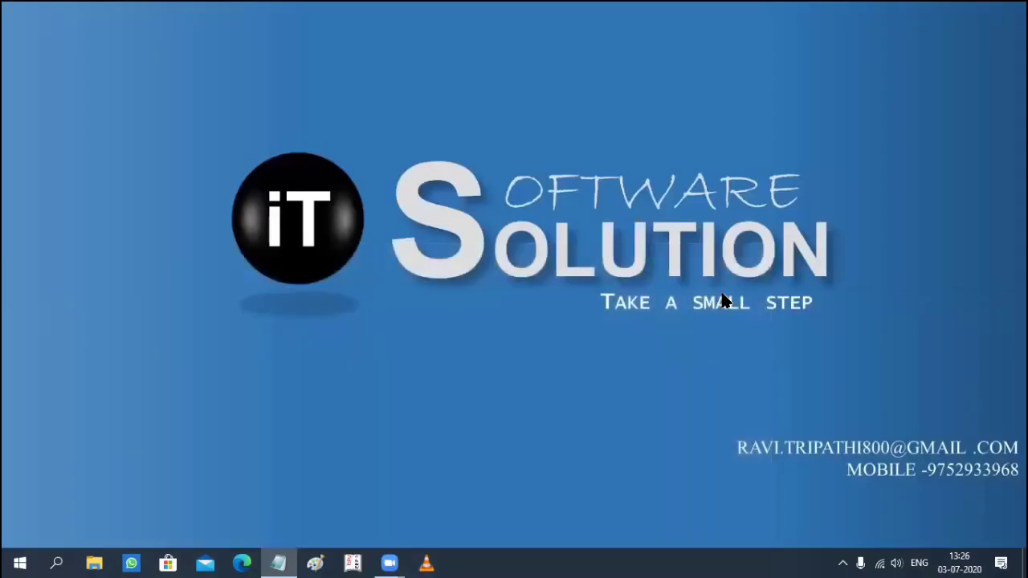
key("super+r")
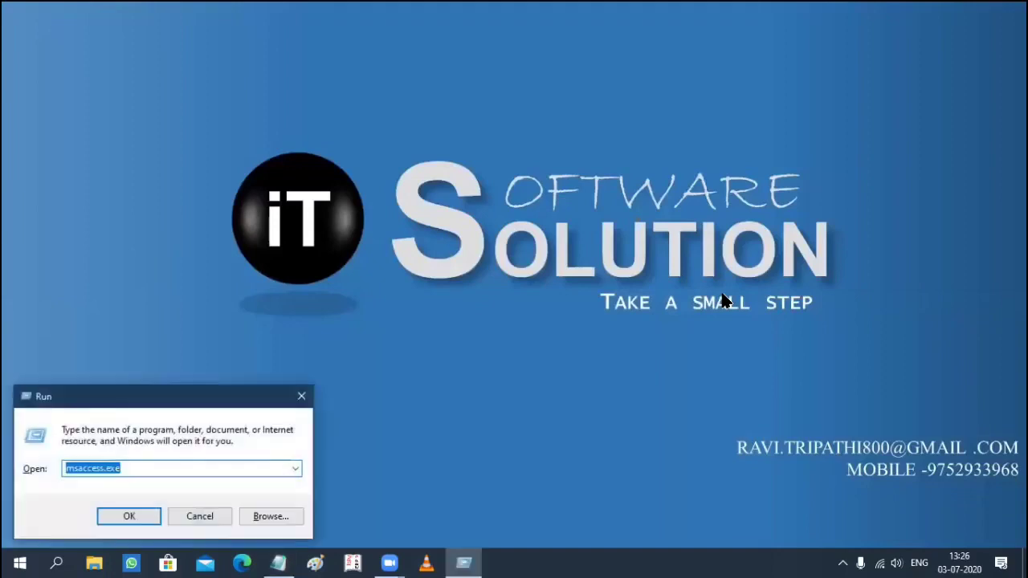
key("Return")
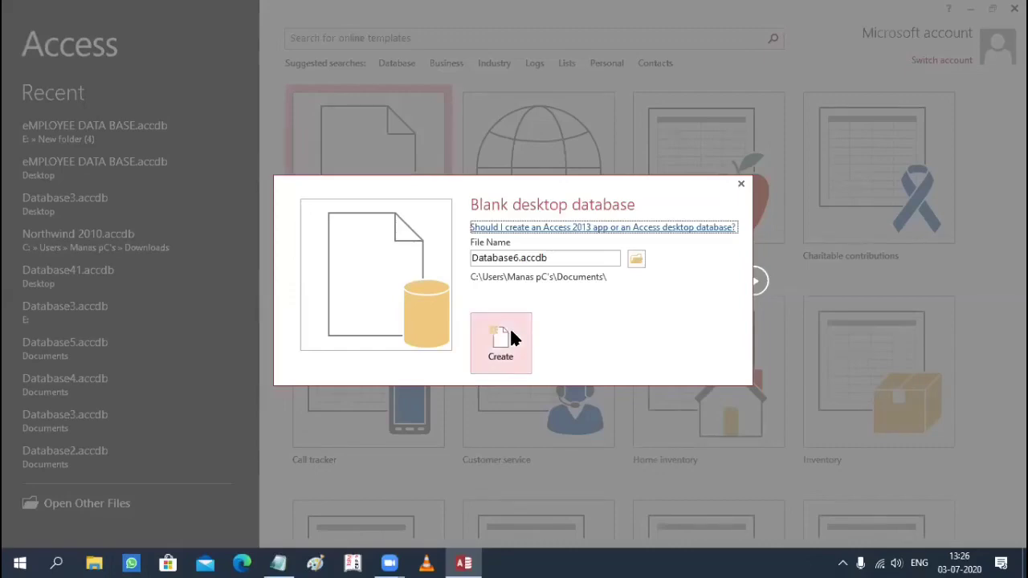
left_click(510, 331)
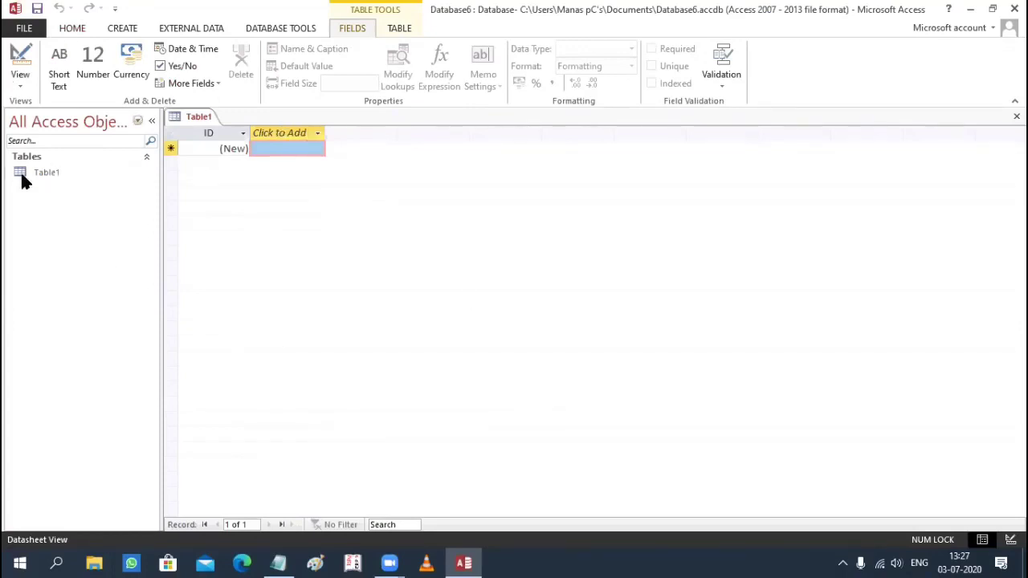
Check the available table views, then save the new table under the name emp.
left_click(22, 90)
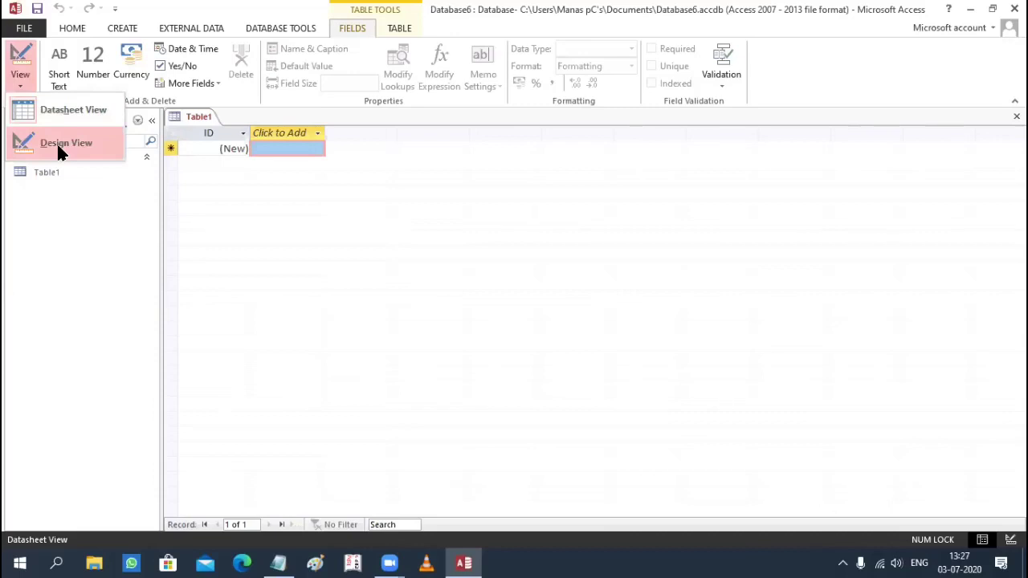
left_click(408, 334)
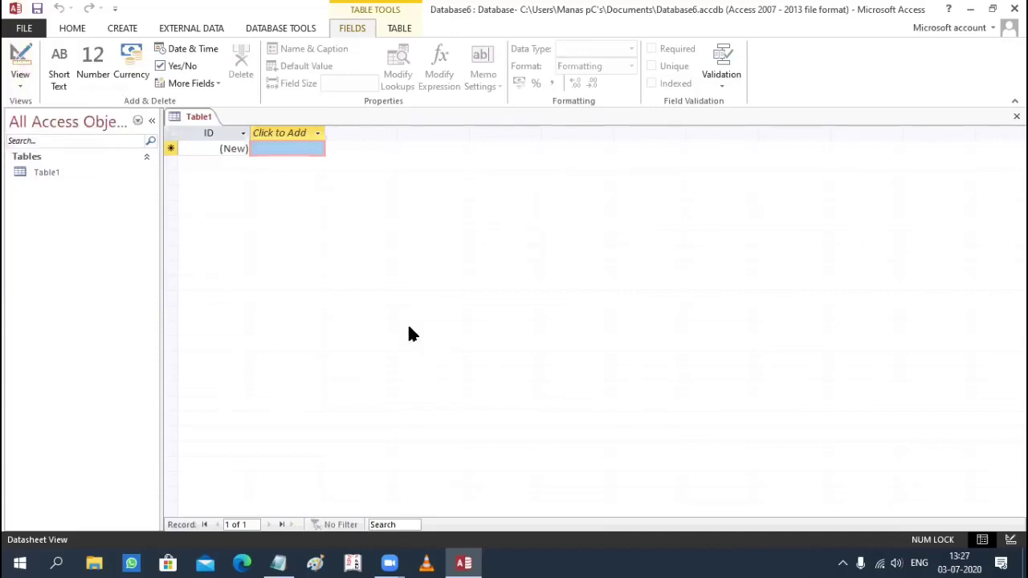
key("ctrl+s")
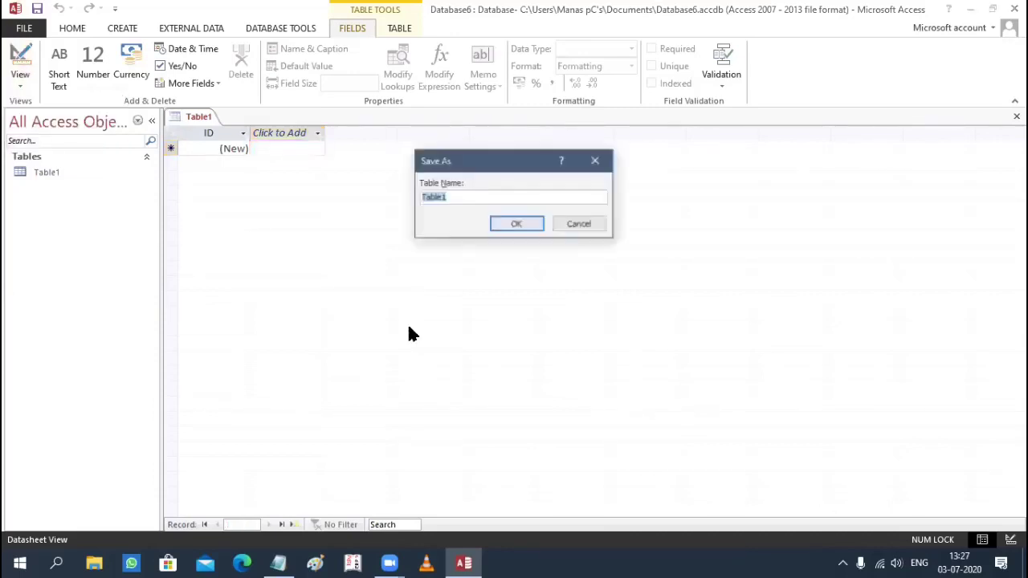
type("emp")
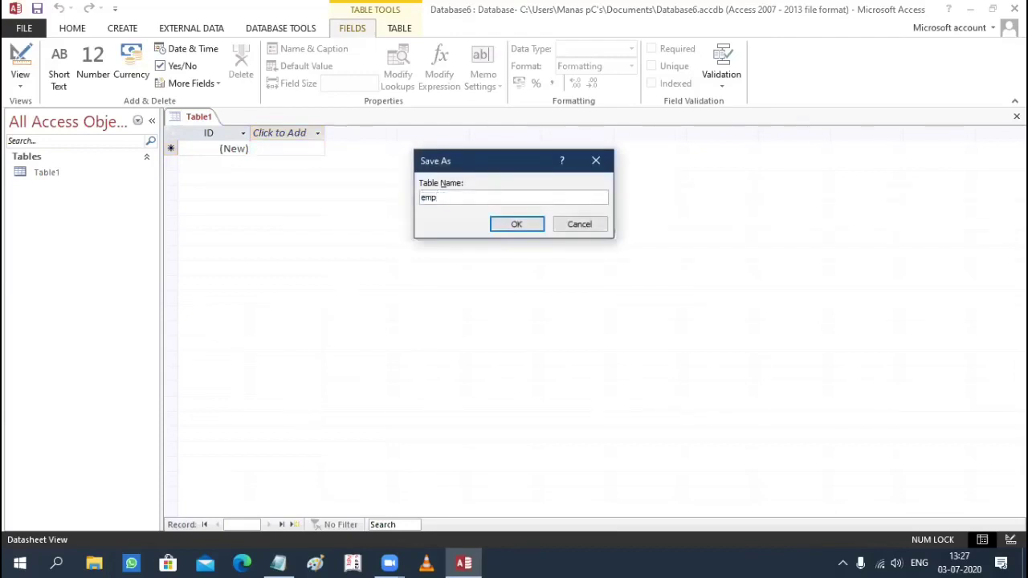
key("Return")
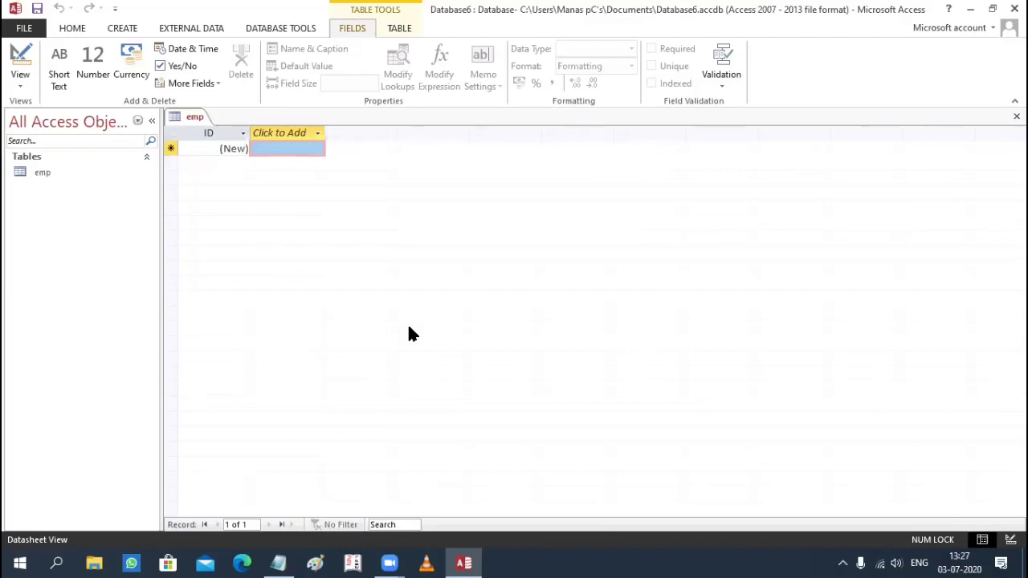
Look at the emp table's structure in Design View, and return to Datasheet View.
left_click(22, 85)
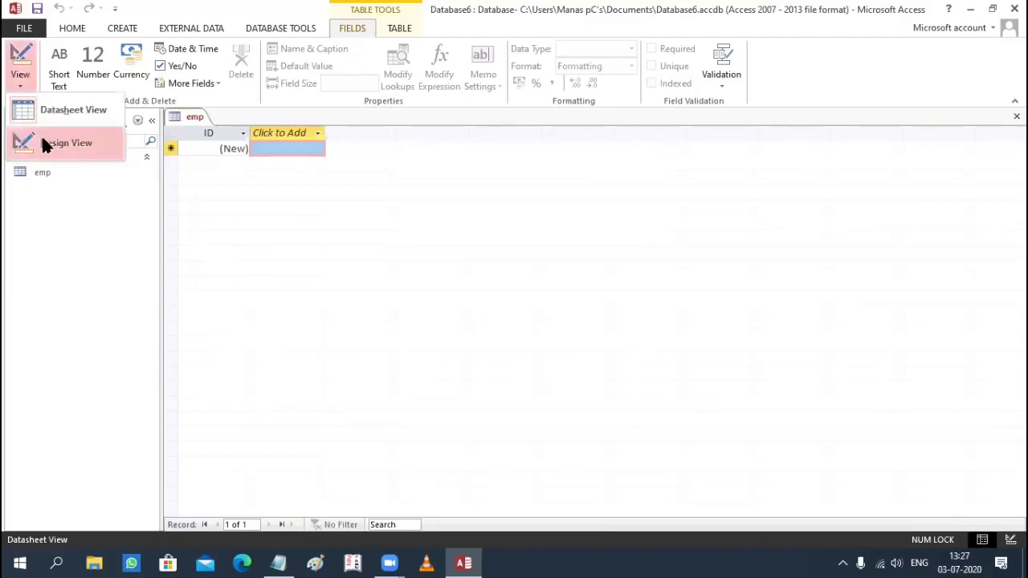
left_click(39, 133)
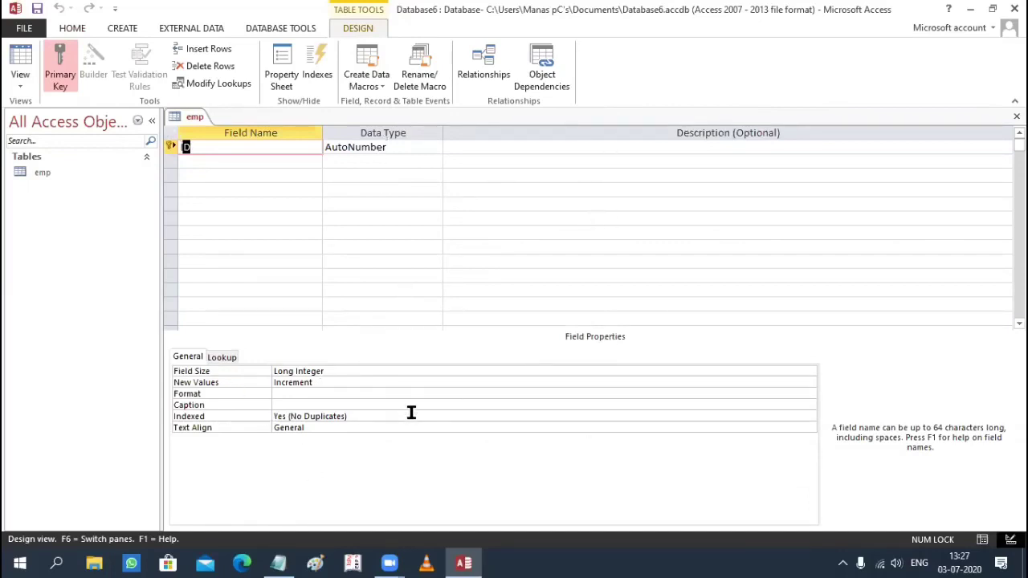
left_click(20, 85)
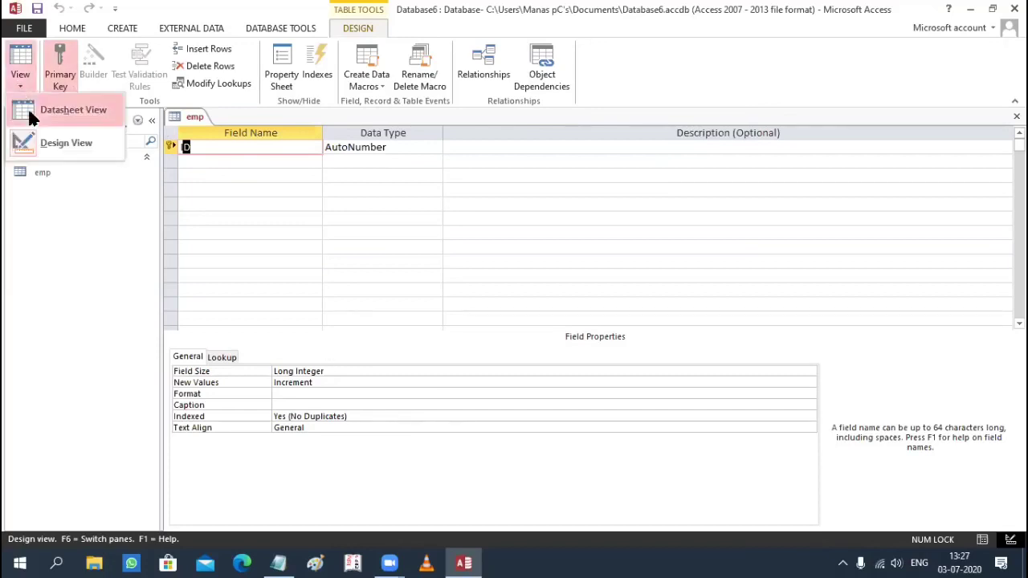
left_click(33, 113)
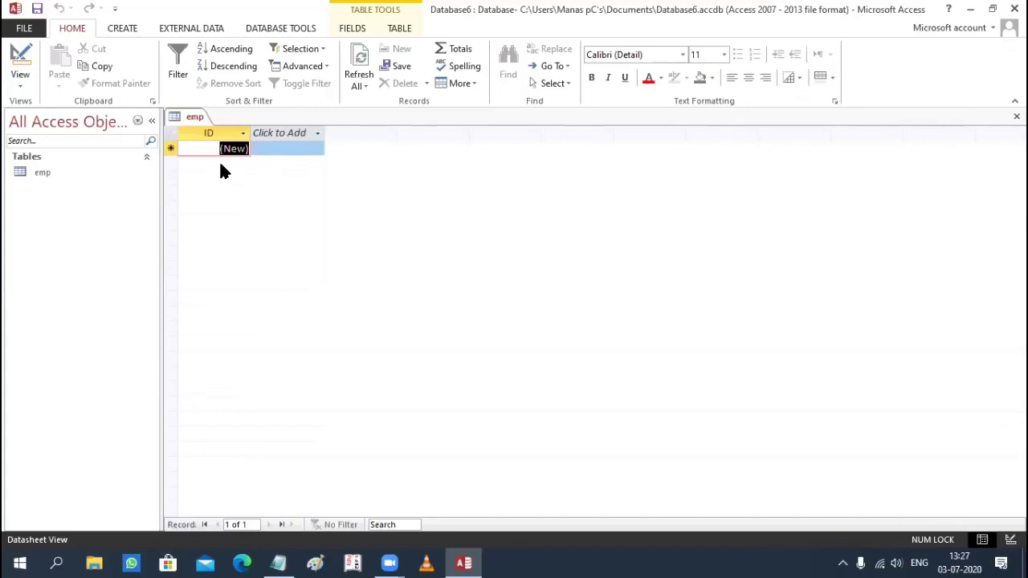
Add a Short Text field named Ename and a Number field named Eage to the emp table.
left_click(318, 134)
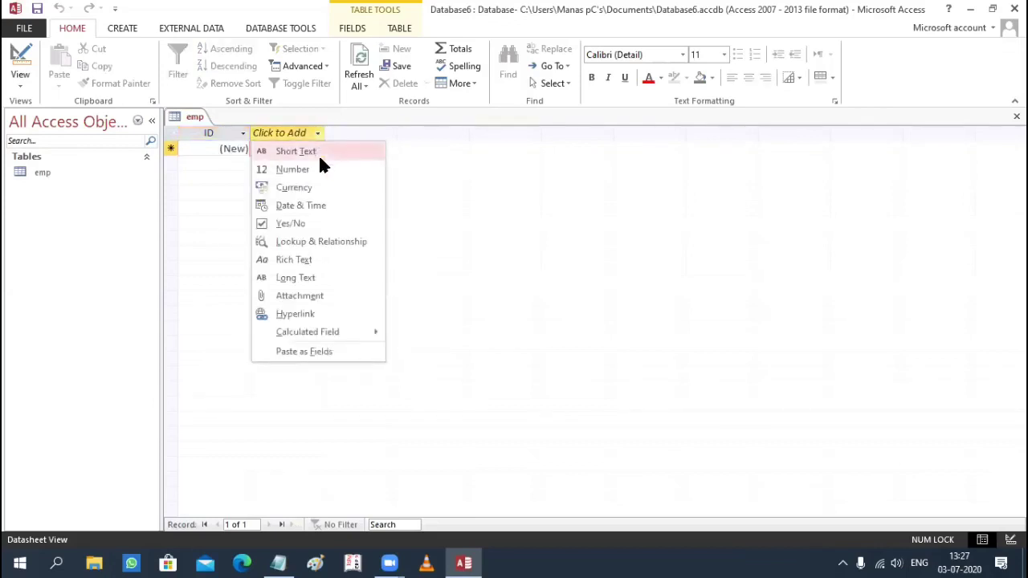
left_click(319, 154)
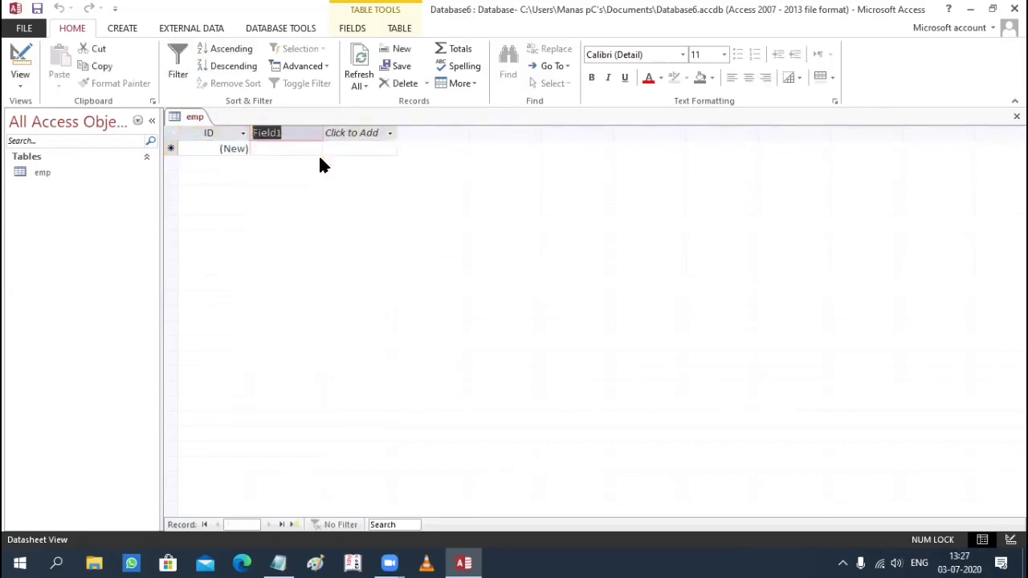
type("Ename")
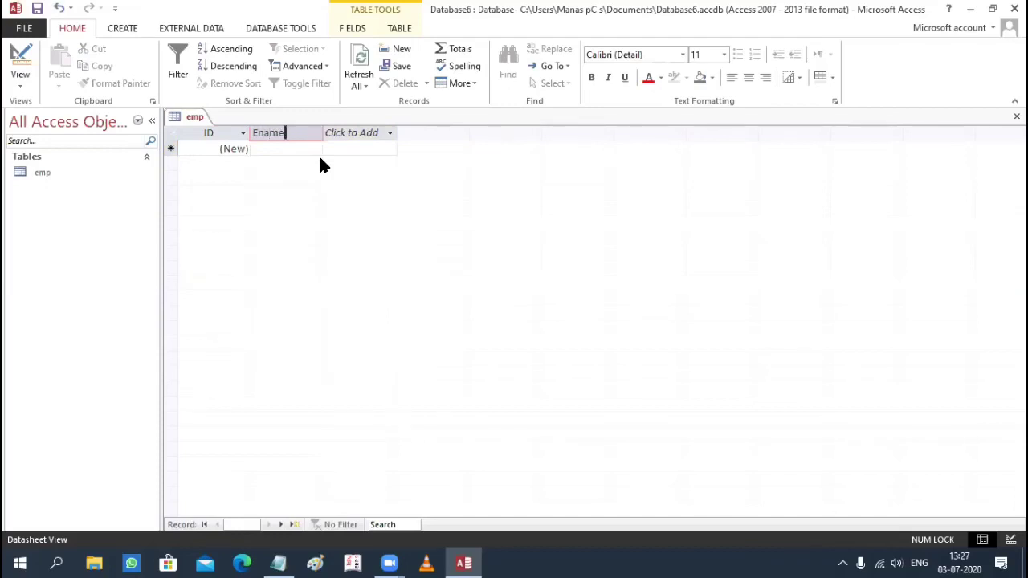
left_click(388, 133)
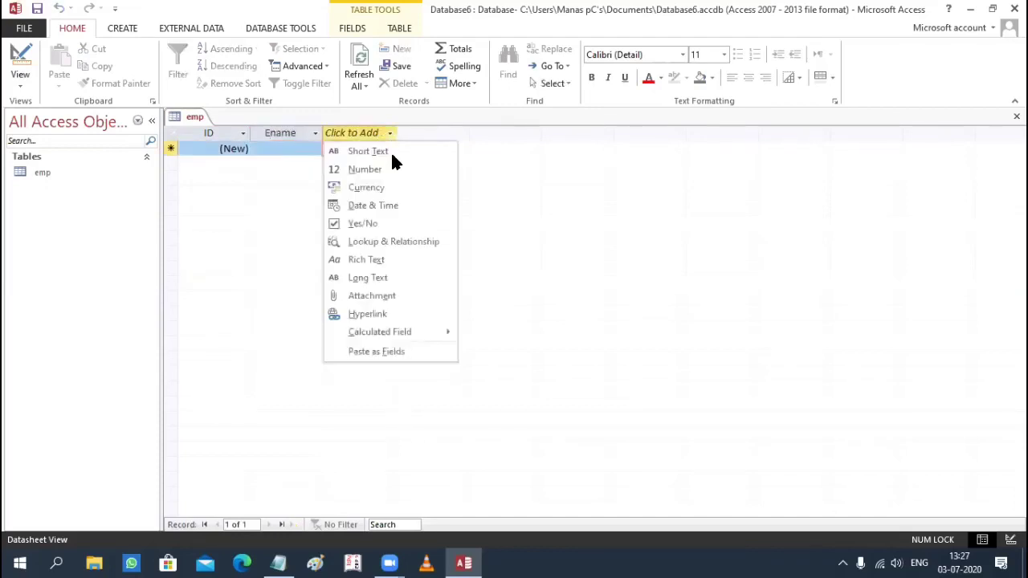
left_click(393, 168)
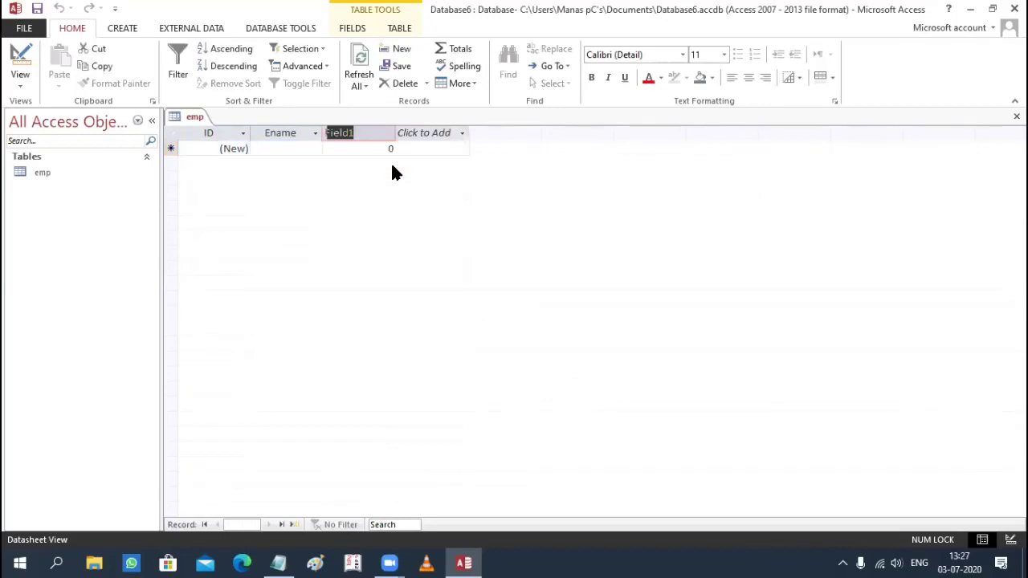
type("Eage")
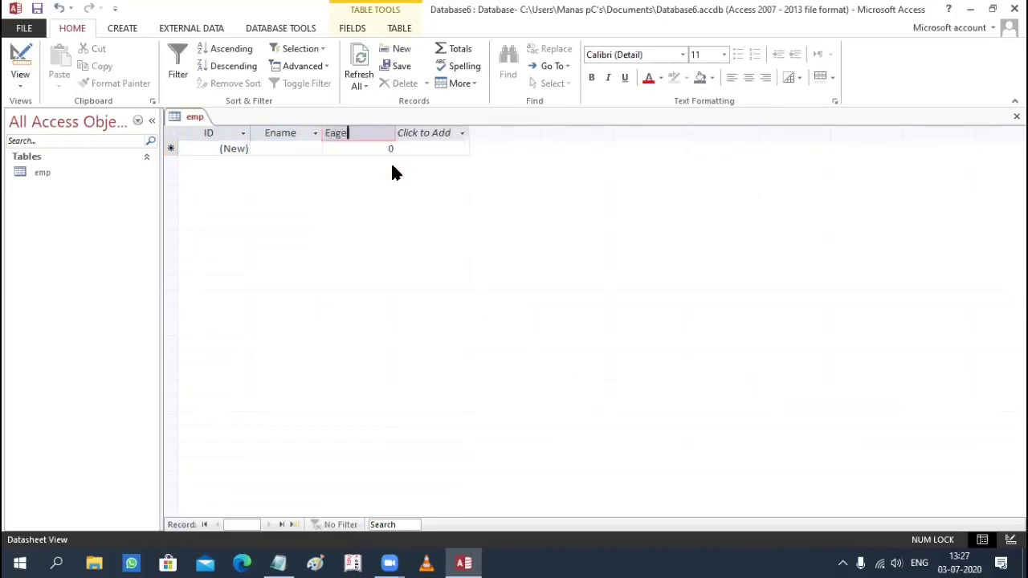
Add a Currency field named Salary after Eage in the emp table.
left_click(459, 129)
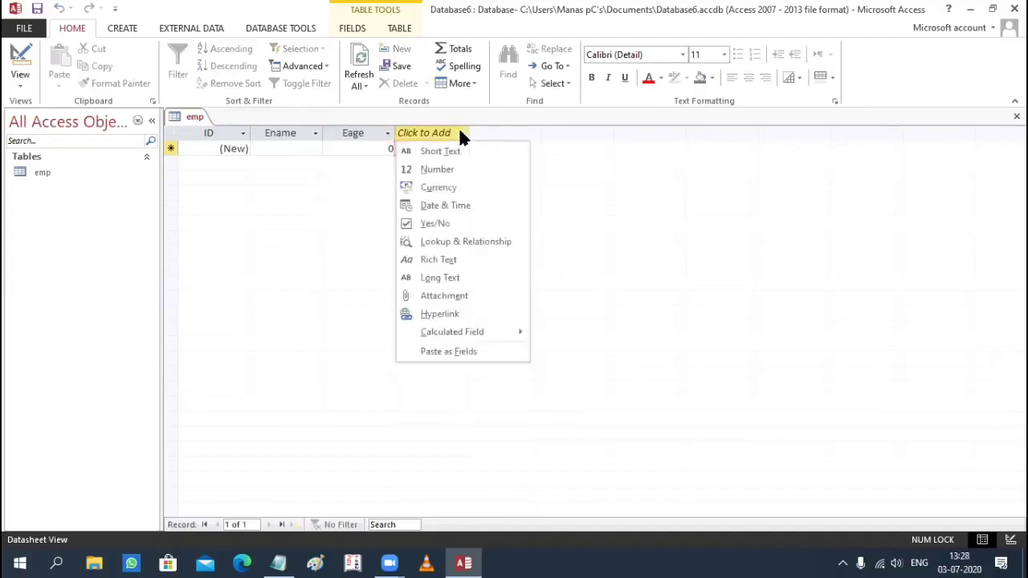
left_click(455, 184)
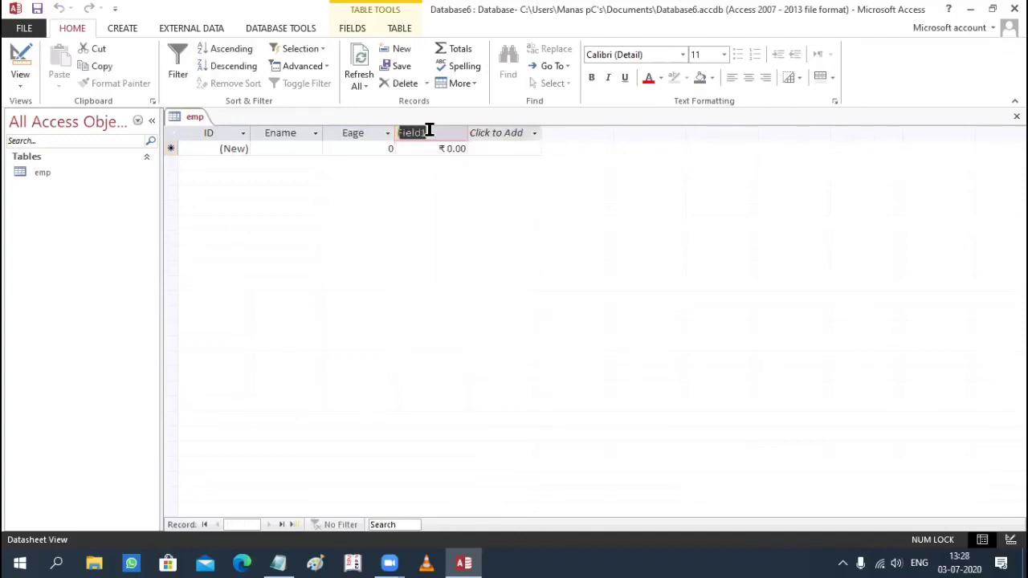
type("Salary")
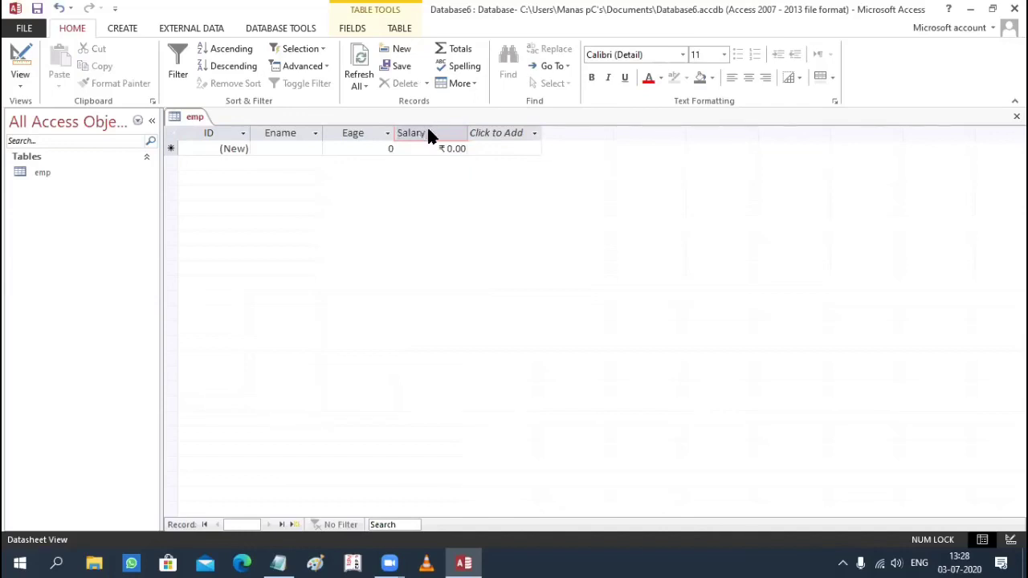
left_click(289, 182)
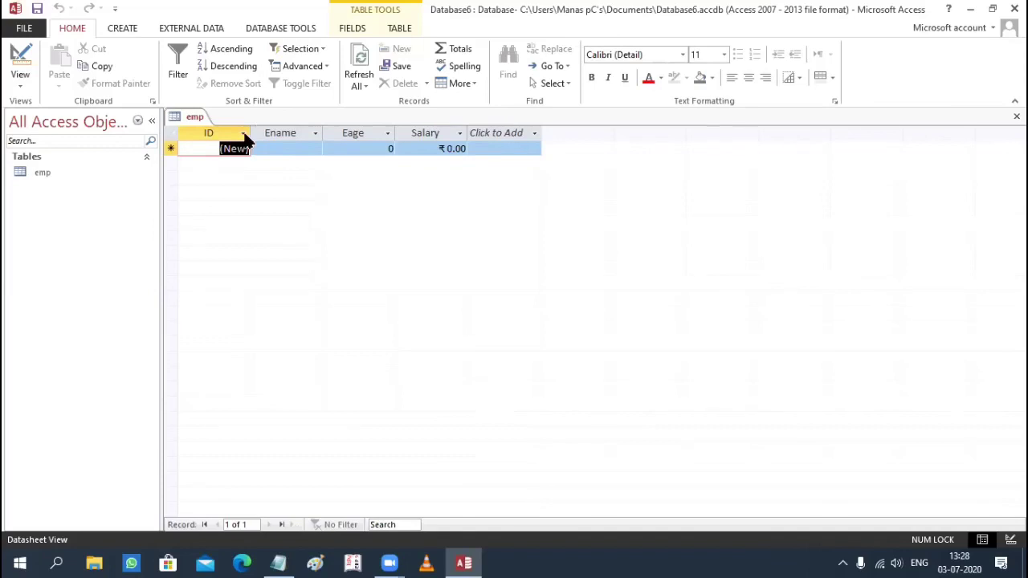
Check the field names and data types of emp in Design View, and go back to Datasheet View.
left_click(20, 84)
left_click(63, 147)
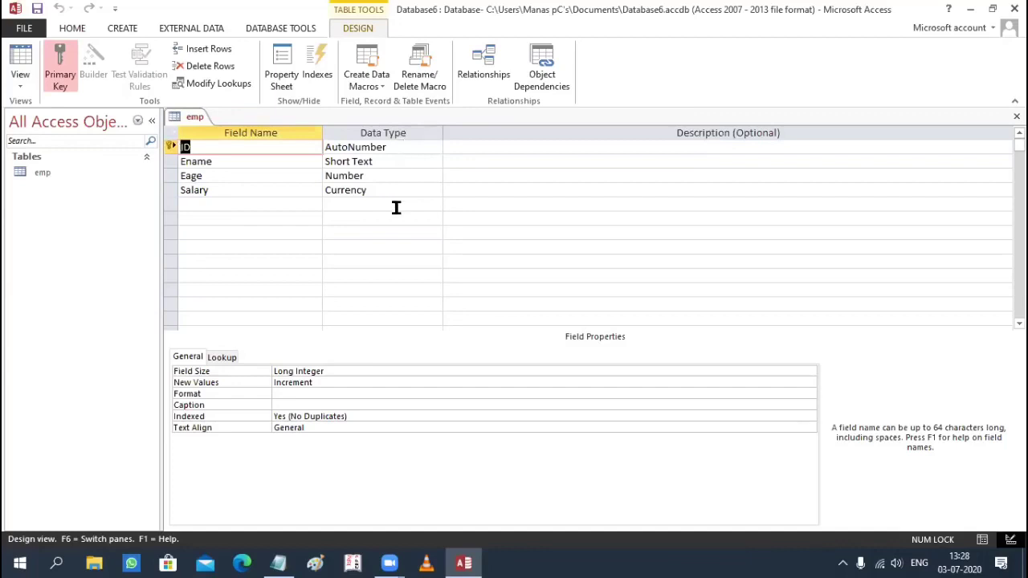
left_click(16, 80)
left_click(66, 118)
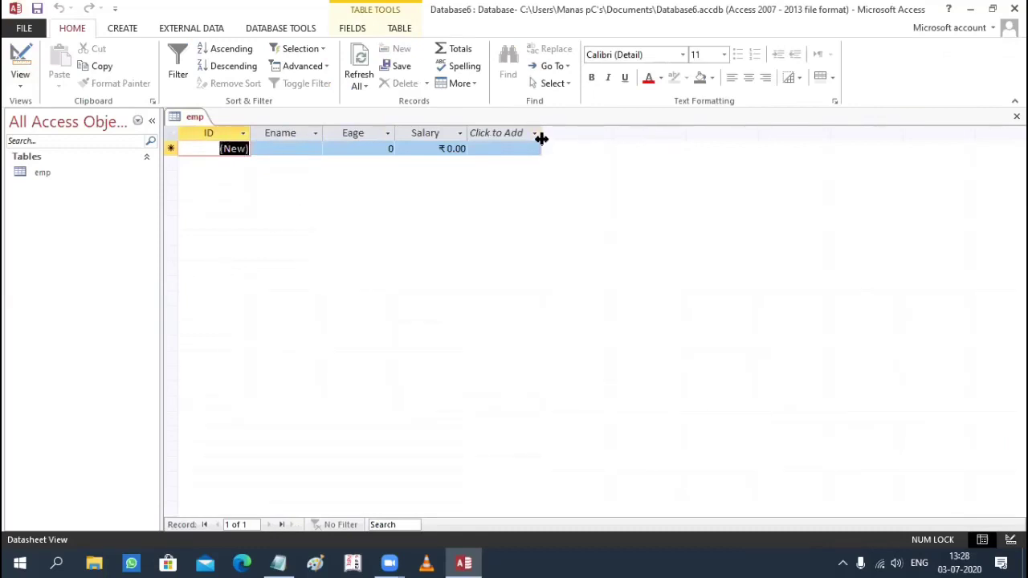
Switch to the Notepad notes and review the Table View and Table Design View sections, highlighting each one's text.
left_click(279, 562)
left_click(6, 131)
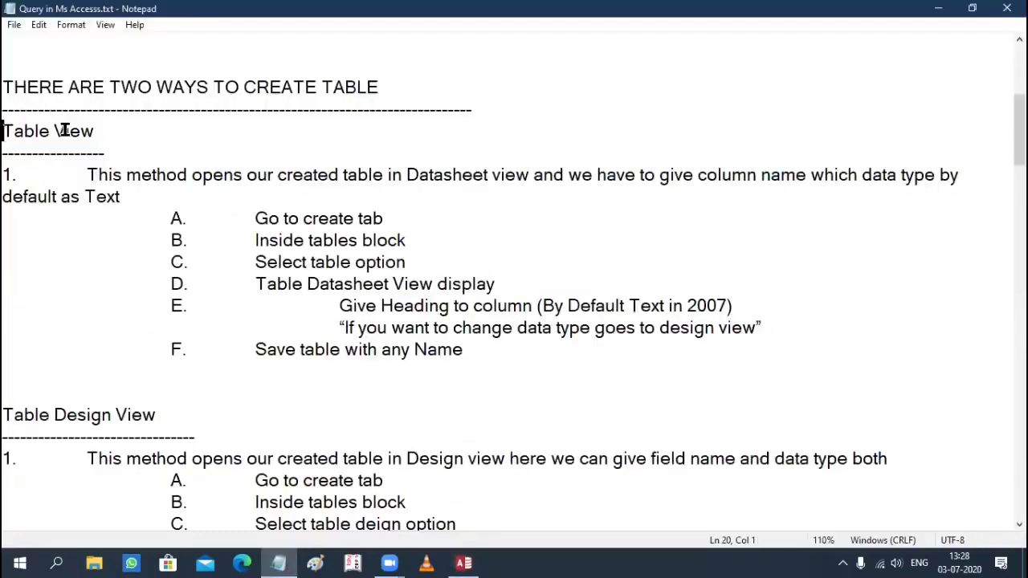
left_click(95, 130, "shift")
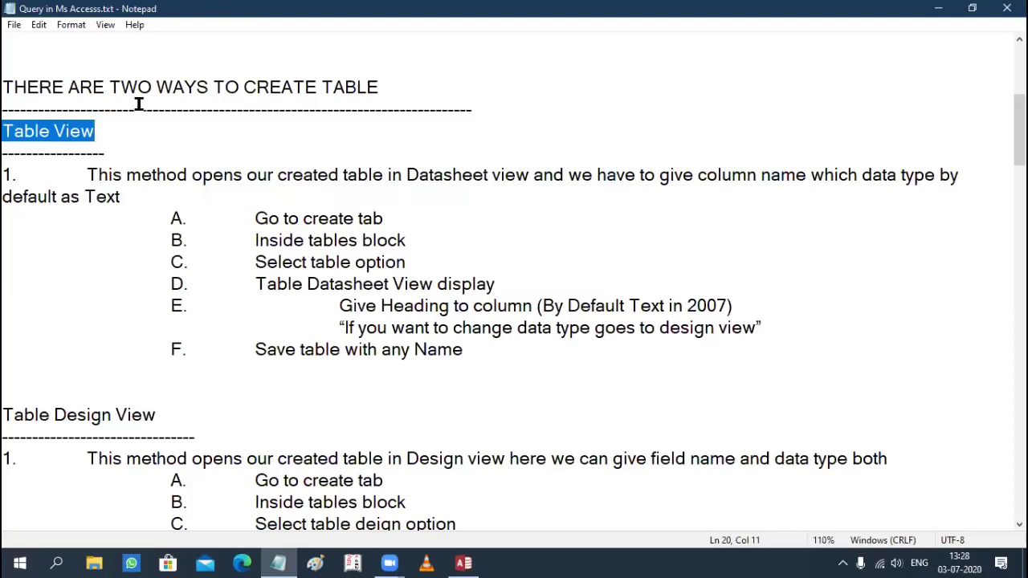
left_click(33, 151)
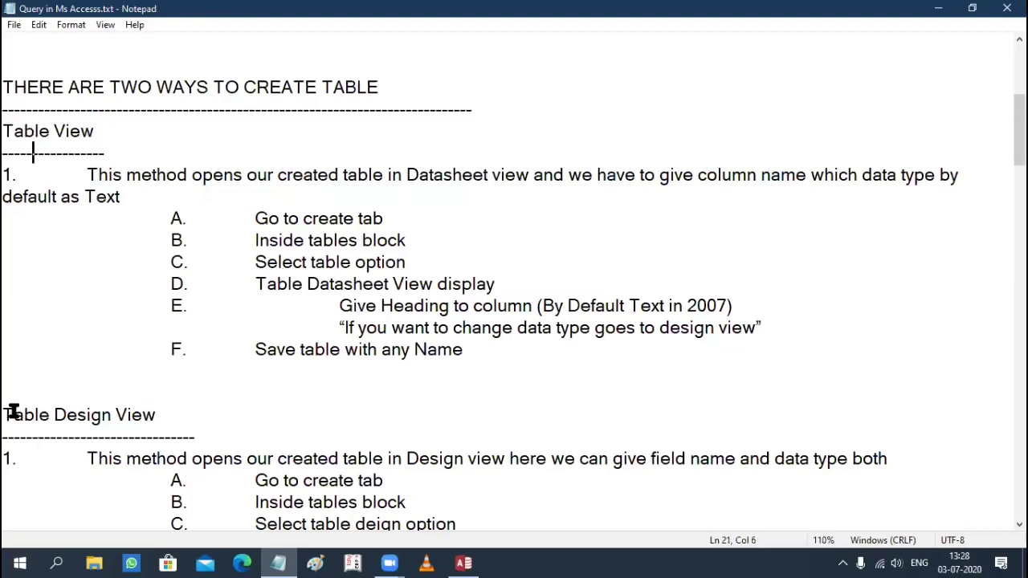
left_click(7, 414)
left_click(235, 491, "shift")
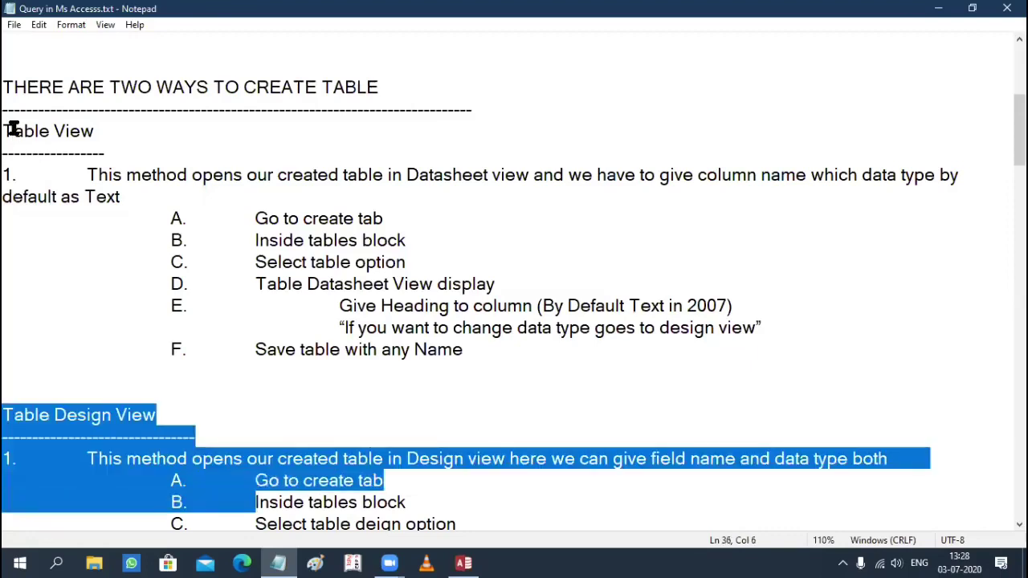
left_click_drag(4, 132, 27, 133)
left_click_drag(259, 248, 548, 354)
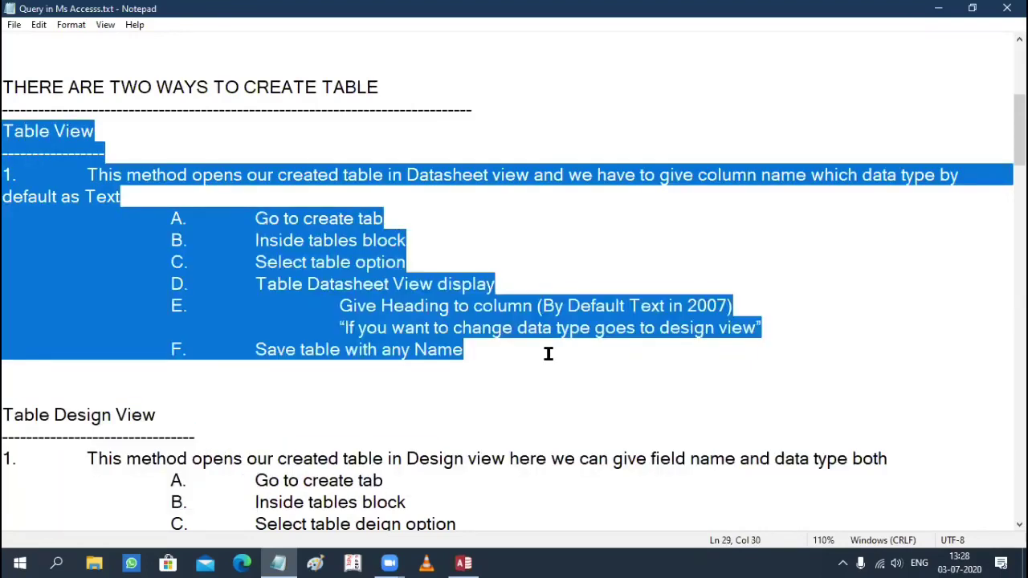